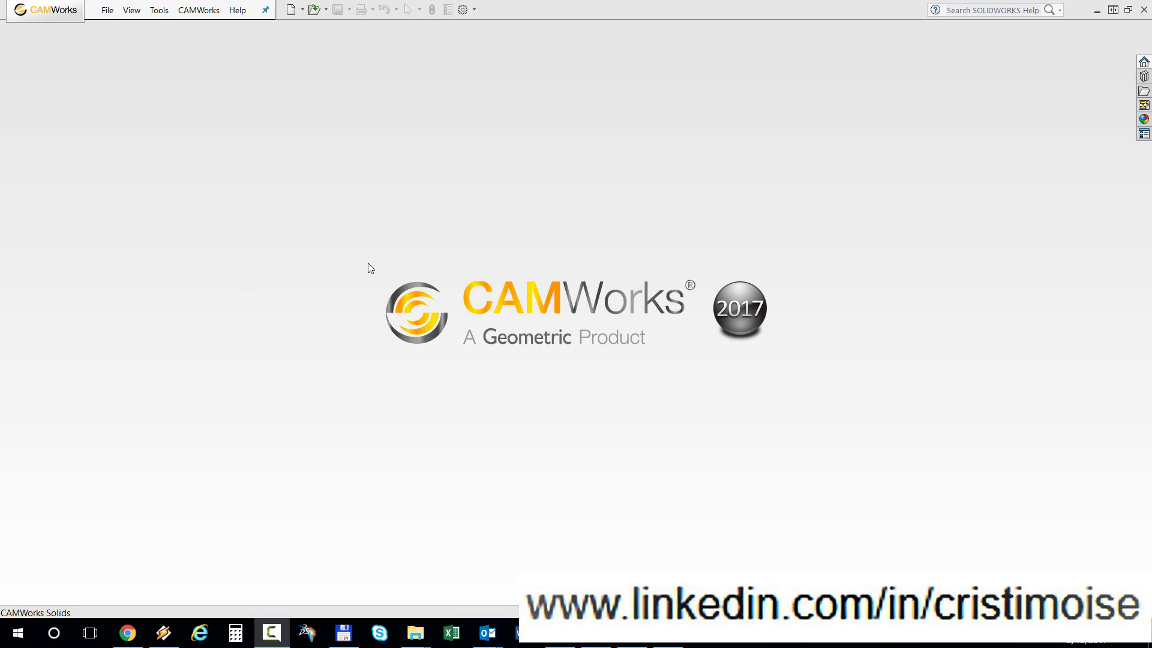
# Open 1.SLDPRT from the recent documents and show its CAMWorks operation tree
pyautogui.press('r')
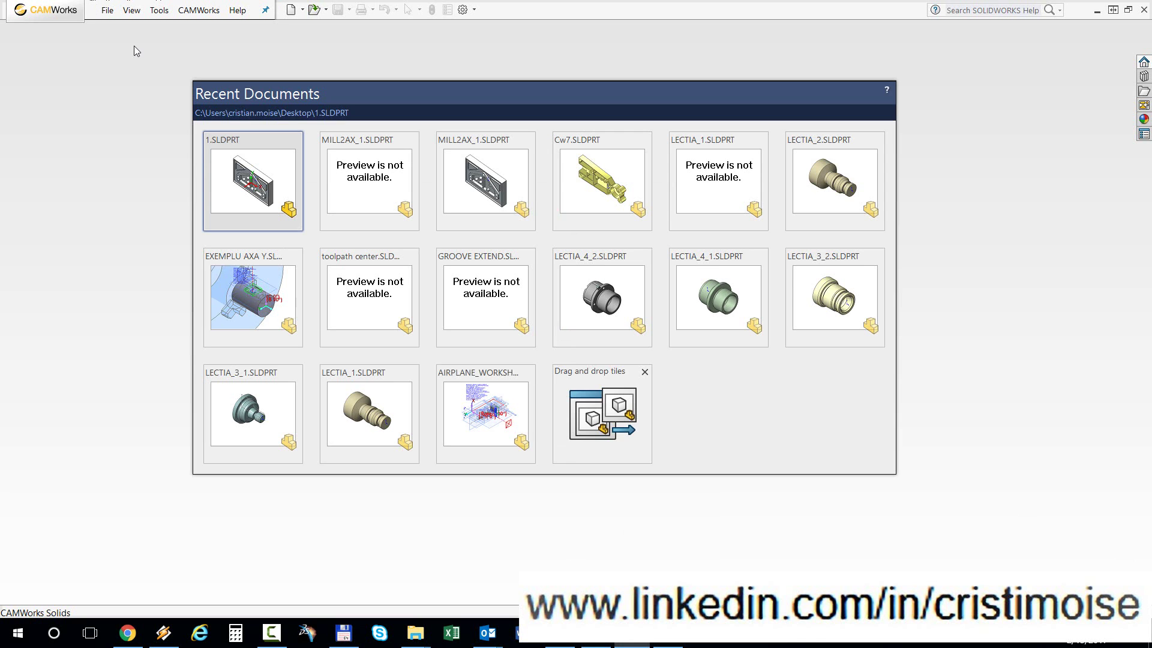
pyautogui.click(254, 214)
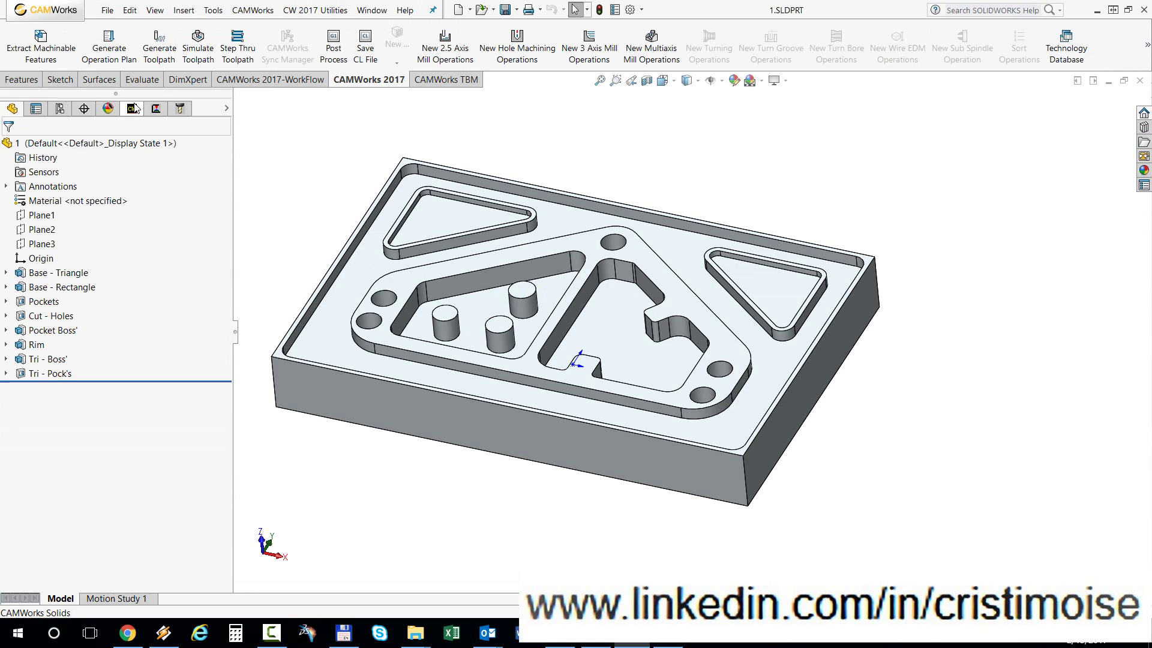
pyautogui.click(157, 105)
pyautogui.click(157, 107)
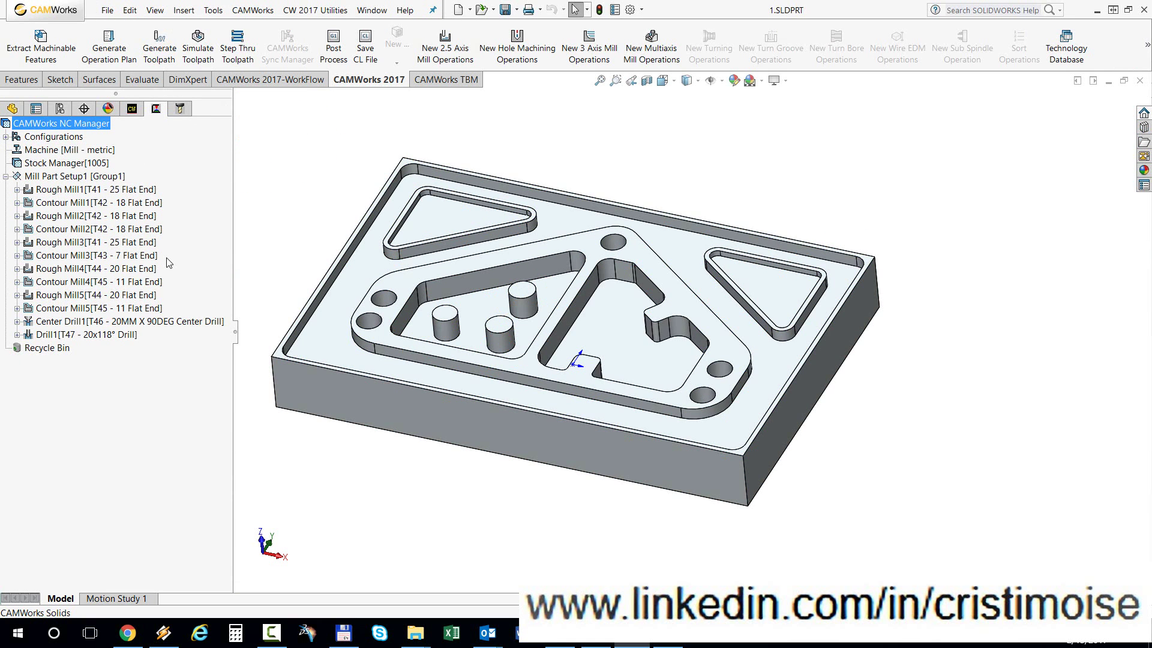
# Generate an XML setup sheet with the CWViewTemplate(xslt) style sheet, saved to New folder\3
pyautogui.rightClick(75, 125)
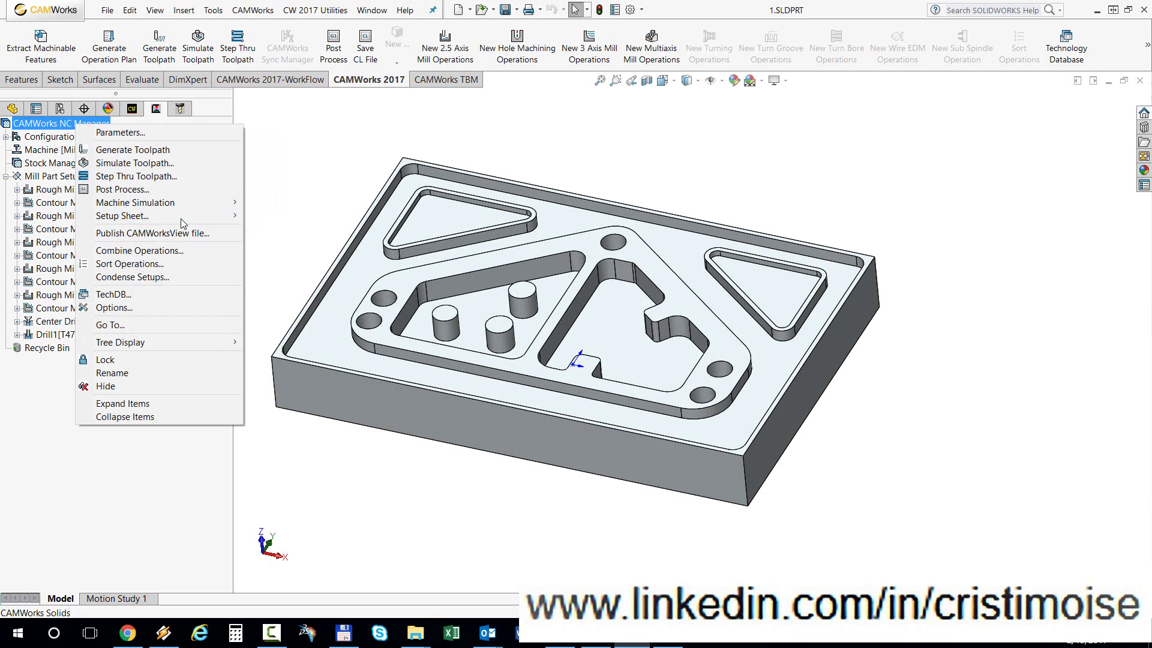
pyautogui.moveTo(182, 217)
pyautogui.click(276, 216)
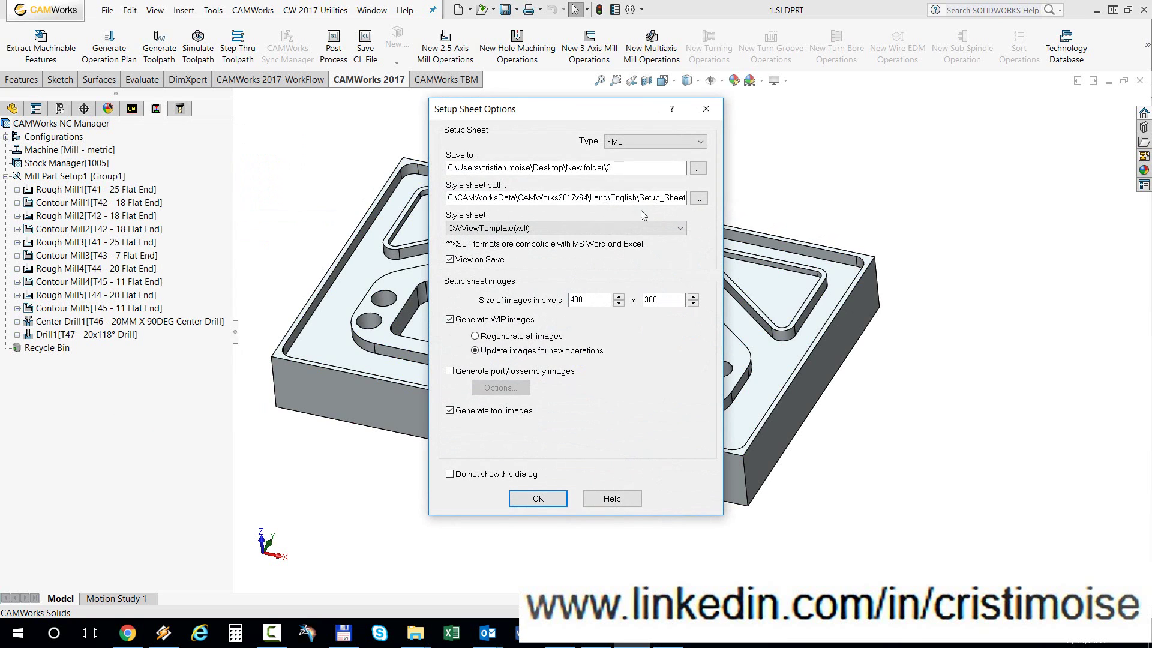
pyautogui.click(592, 229)
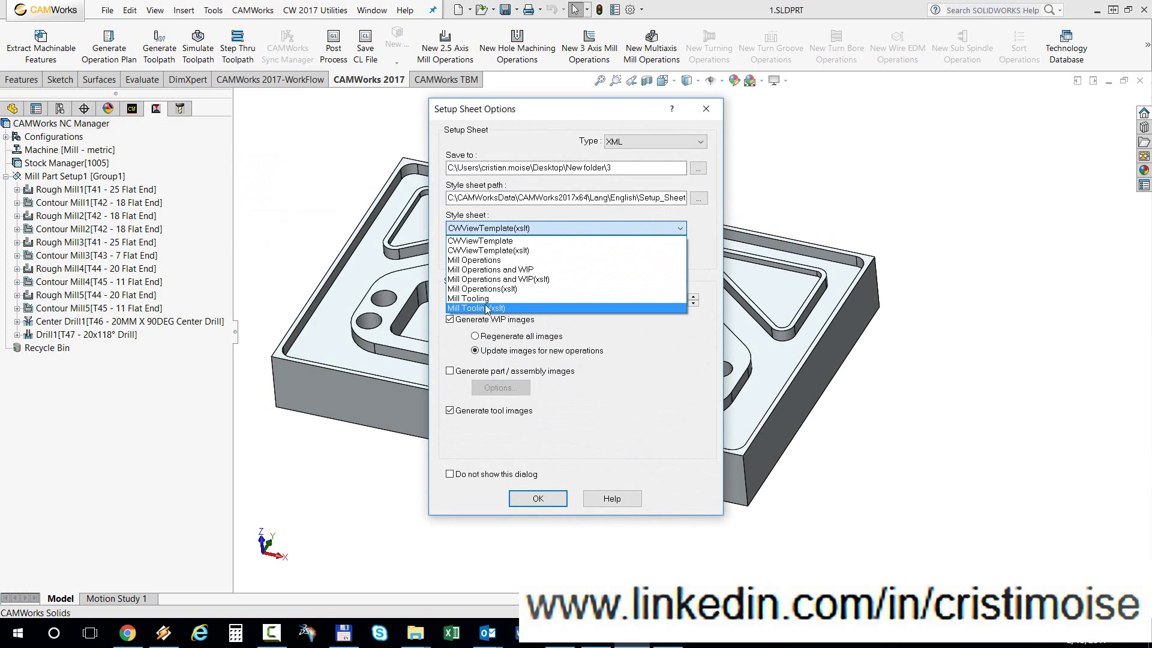
pyautogui.click(507, 251)
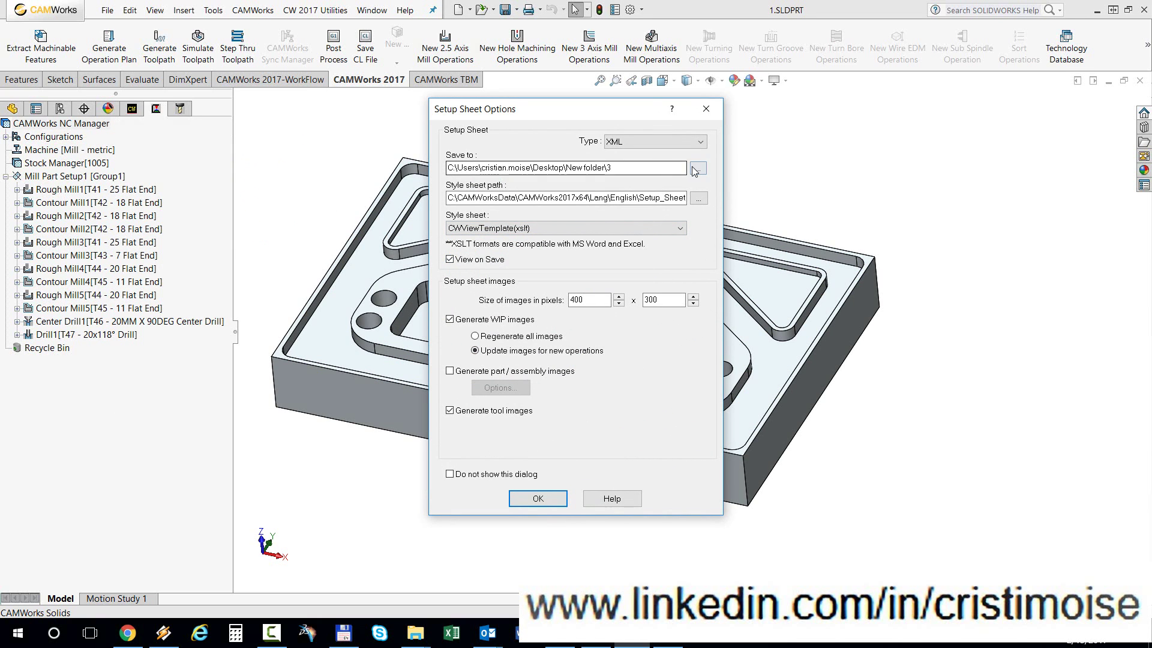
pyautogui.click(624, 171)
pyautogui.click(538, 499)
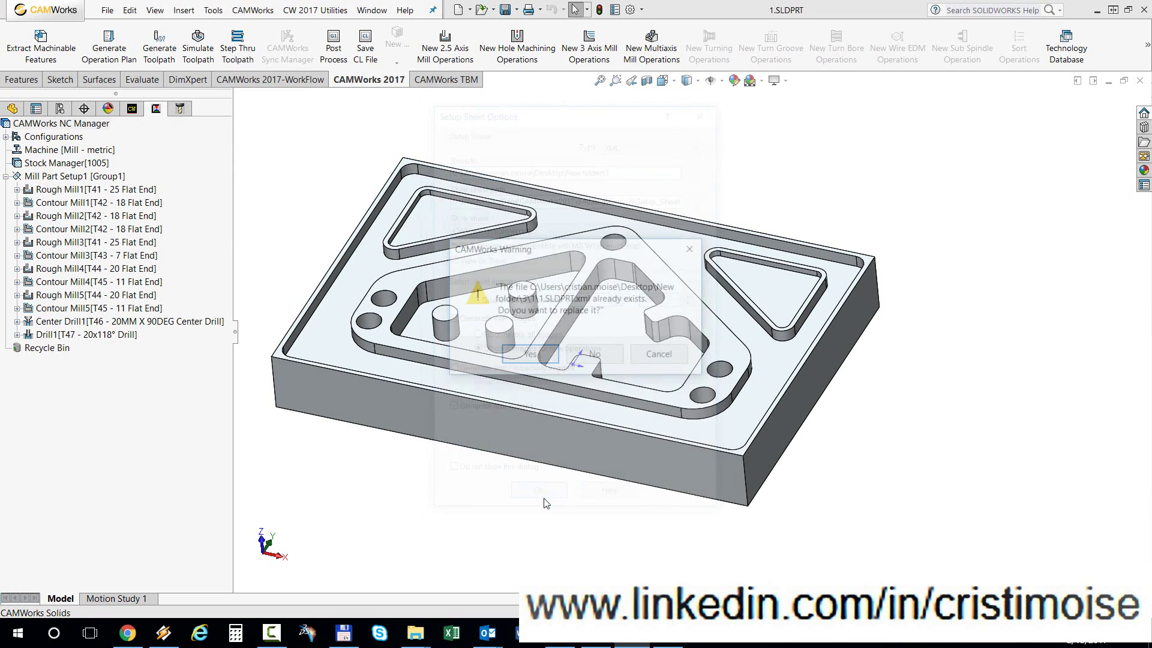
# Confirm overwriting the existing 1.SLDPRT.xml setup sheet file
pyautogui.click(529, 355)
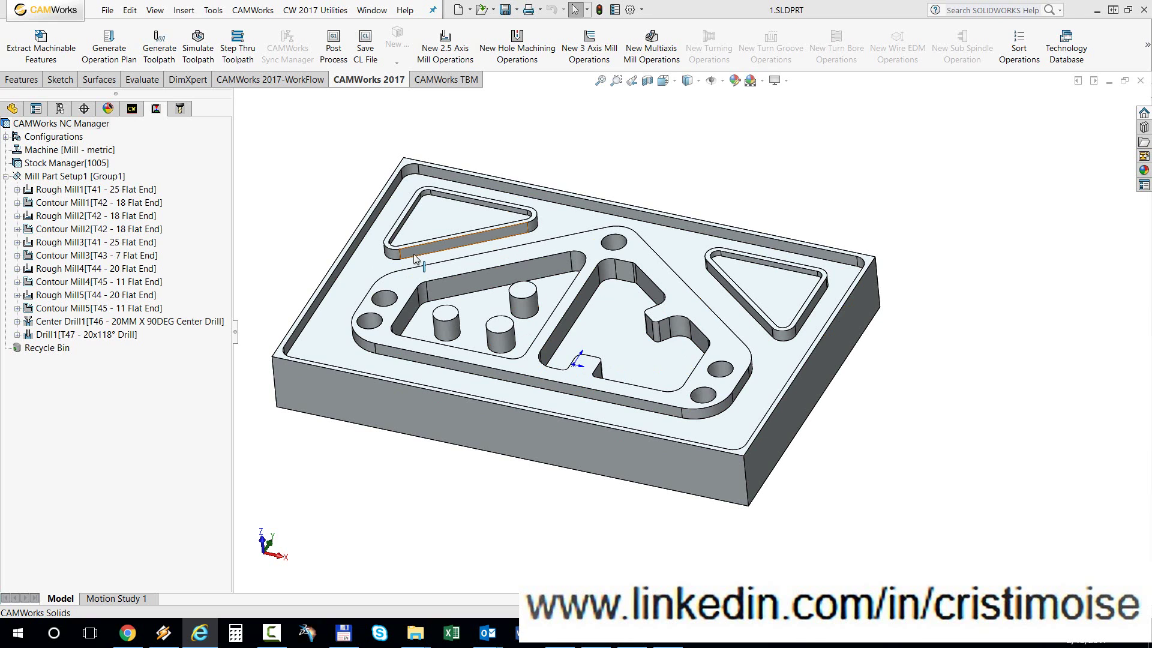
# Start Excel with a blank workbook and open Desktop\New folder\3\1\1.SLDPRT.xml
pyautogui.click(452, 633)
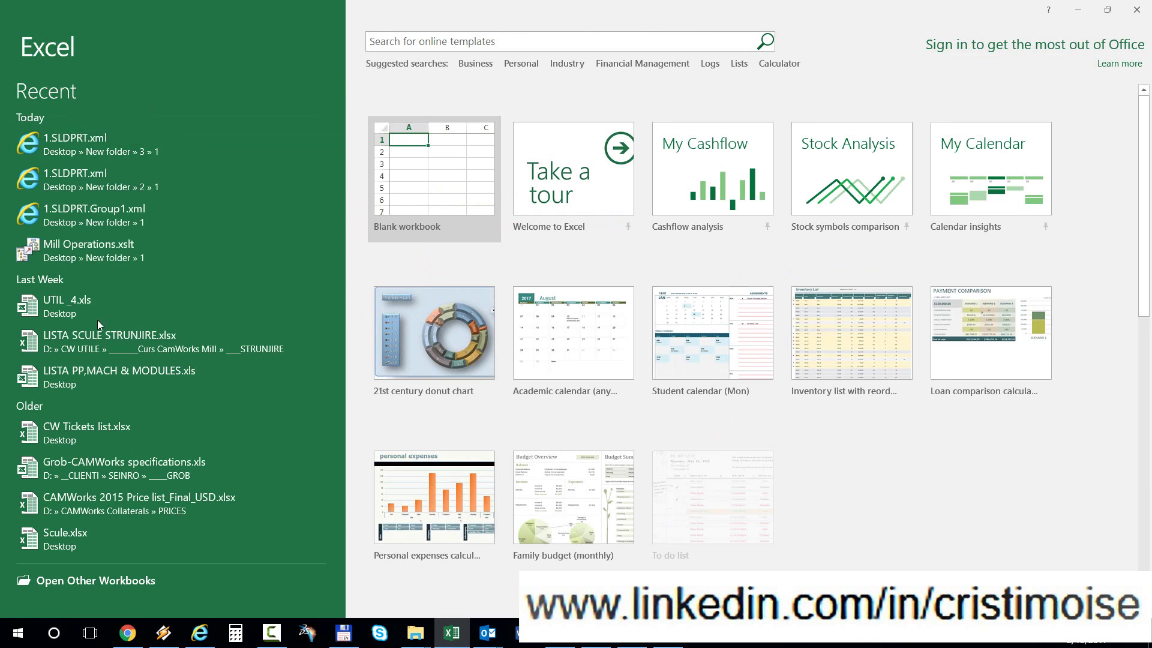
pyautogui.click(442, 133)
pyautogui.click(20, 34)
pyautogui.click(53, 114)
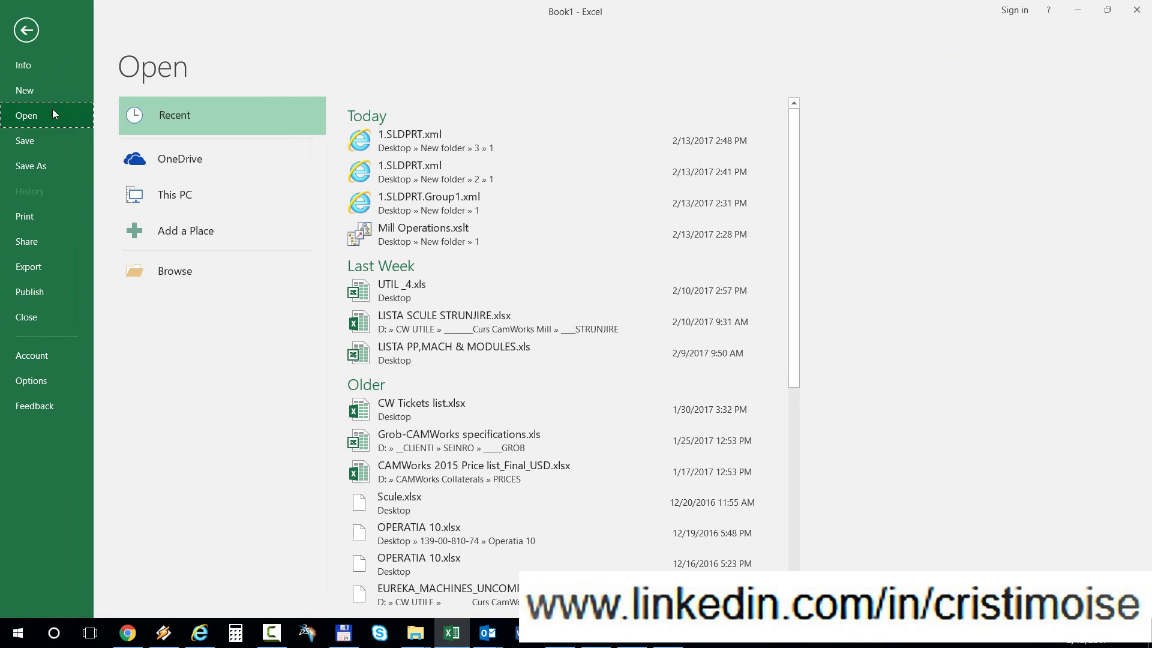
pyautogui.click(235, 267)
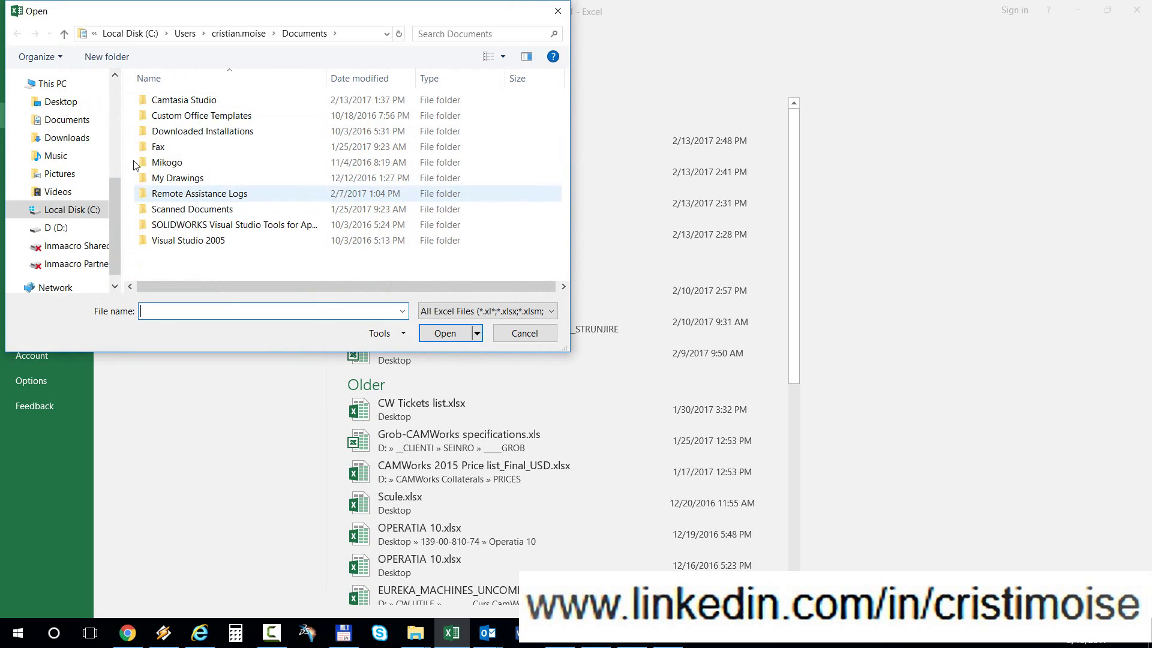
pyautogui.click(59, 102)
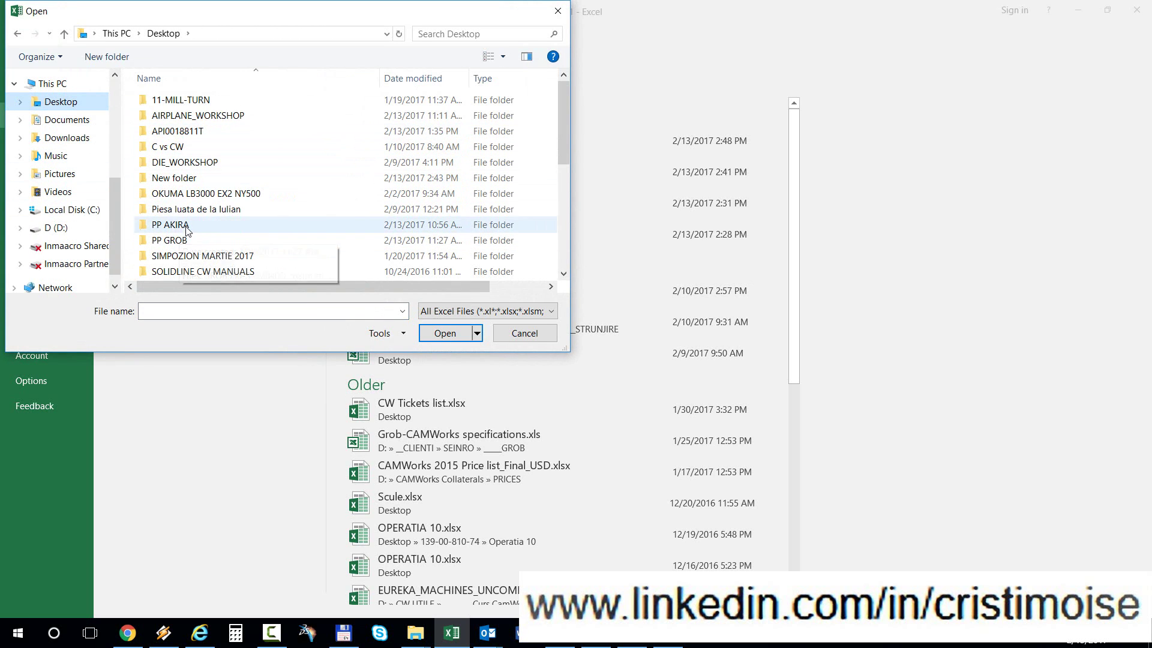
pyautogui.doubleClick(175, 178)
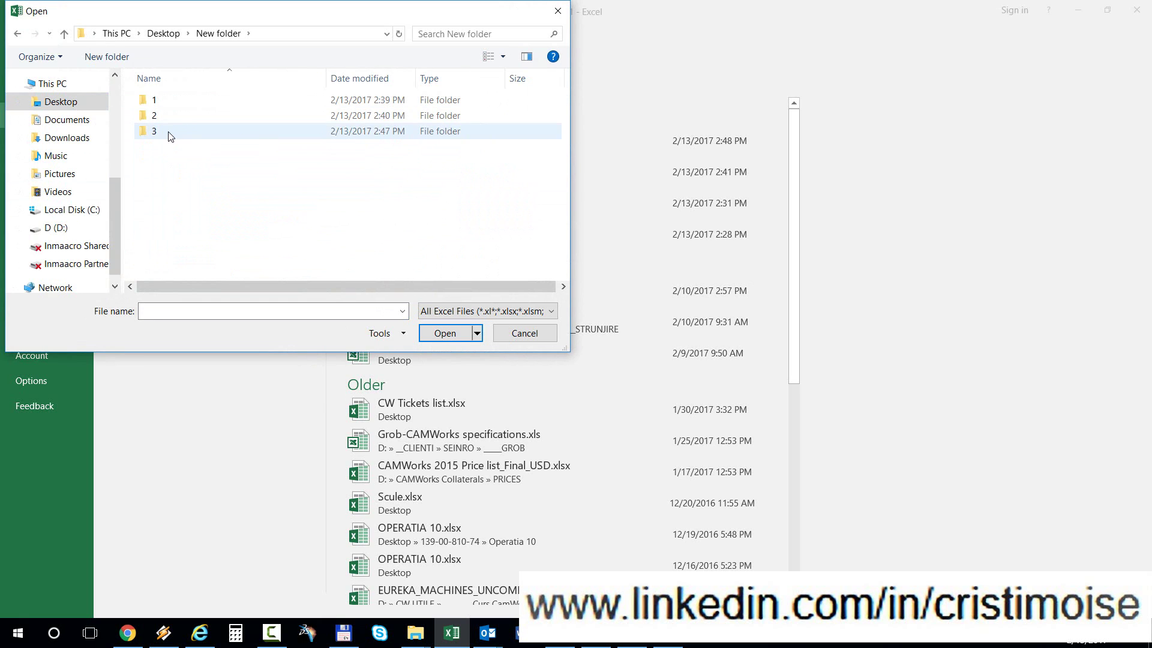
pyautogui.doubleClick(169, 131)
pyautogui.doubleClick(170, 102)
pyautogui.click(179, 149)
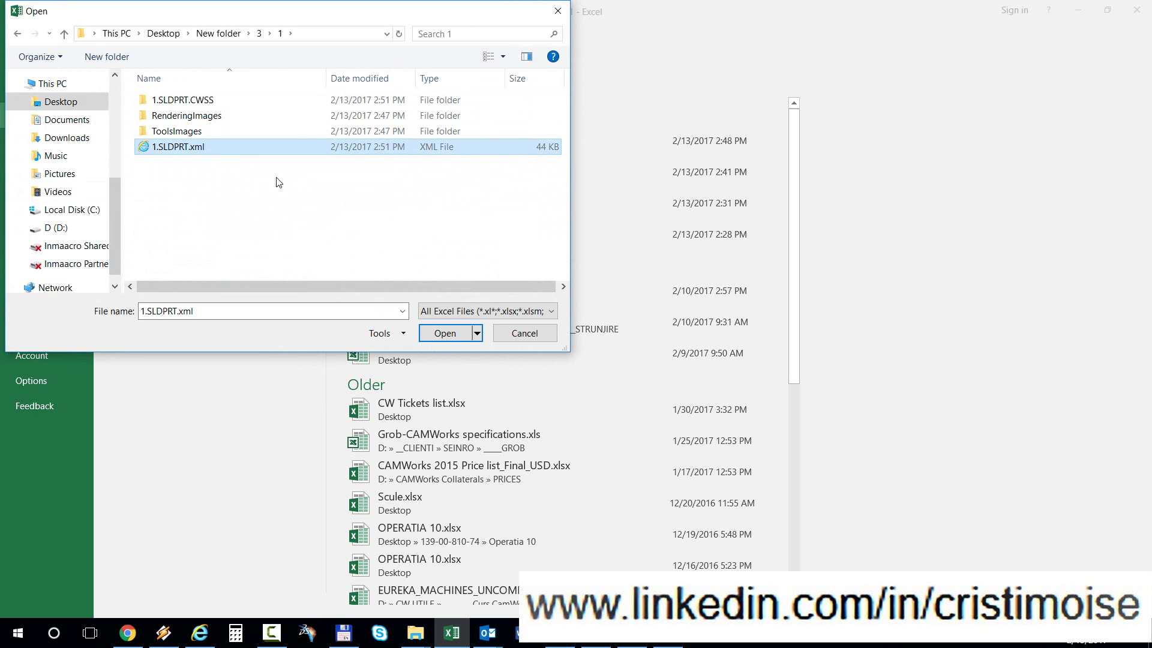
pyautogui.click(451, 332)
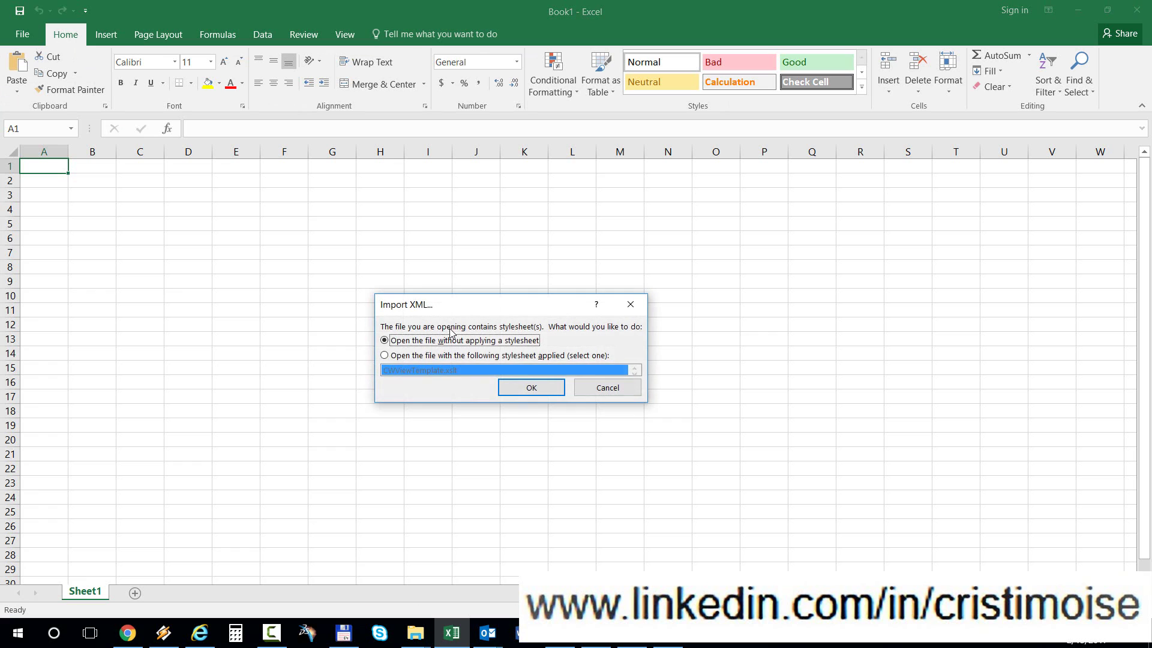
# Import the XML with the CWViewTemplate.xslt stylesheet applied, accepting the format warning
pyautogui.click(418, 356)
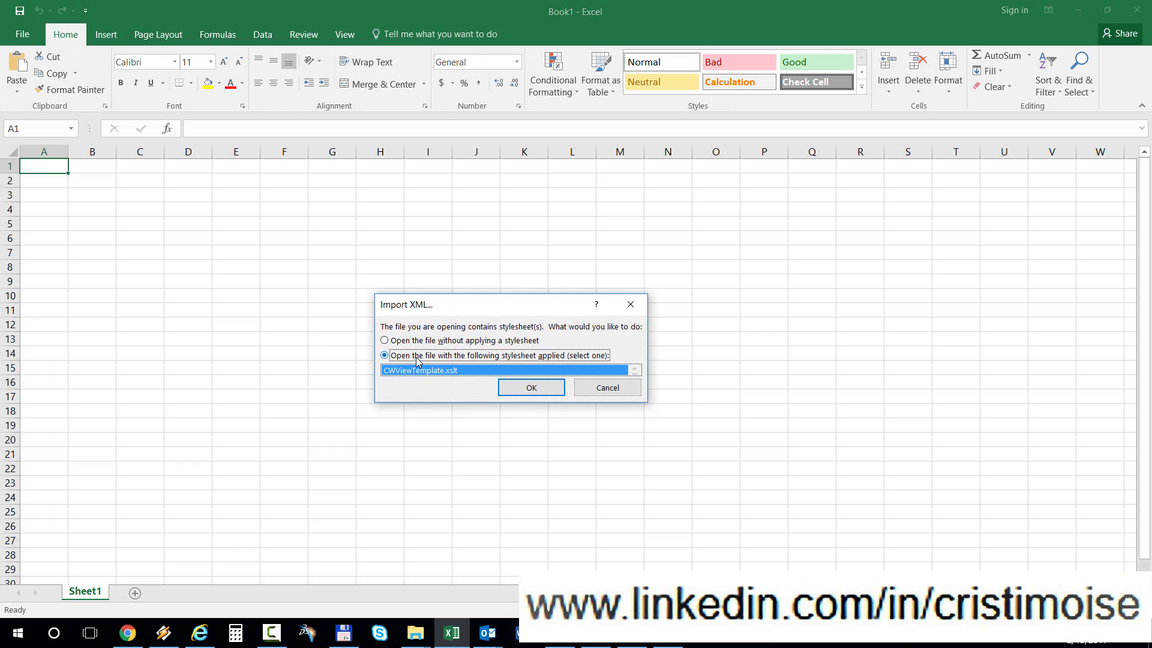
pyautogui.click(531, 388)
pyautogui.click(521, 359)
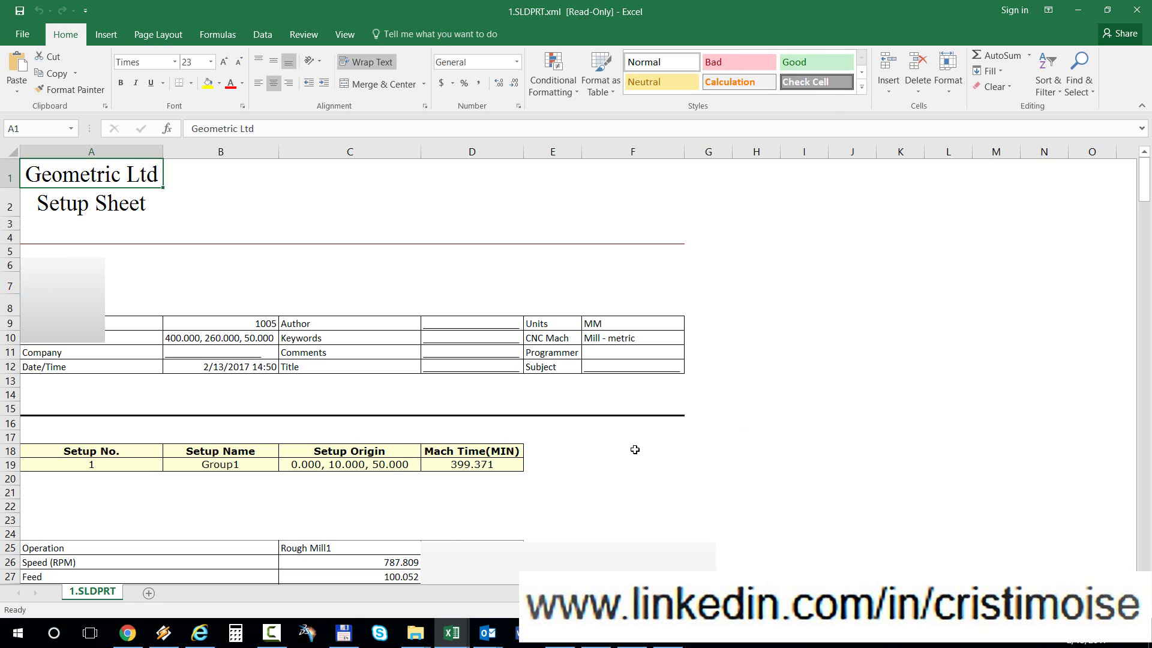
# Resize the Rough Mill1 toolpath picture so it sits beside its operation table
pyautogui.scroll(-4, 548, 483)
pyautogui.click(568, 413)
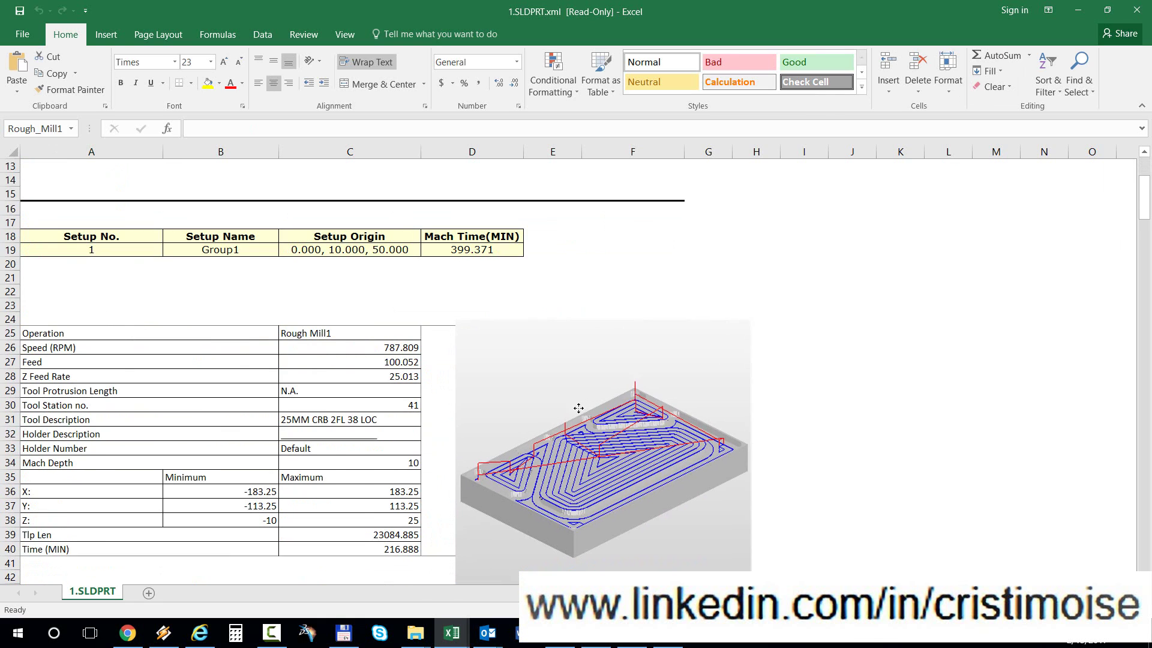
pyautogui.moveTo(715, 328); pyautogui.dragTo(700, 332)
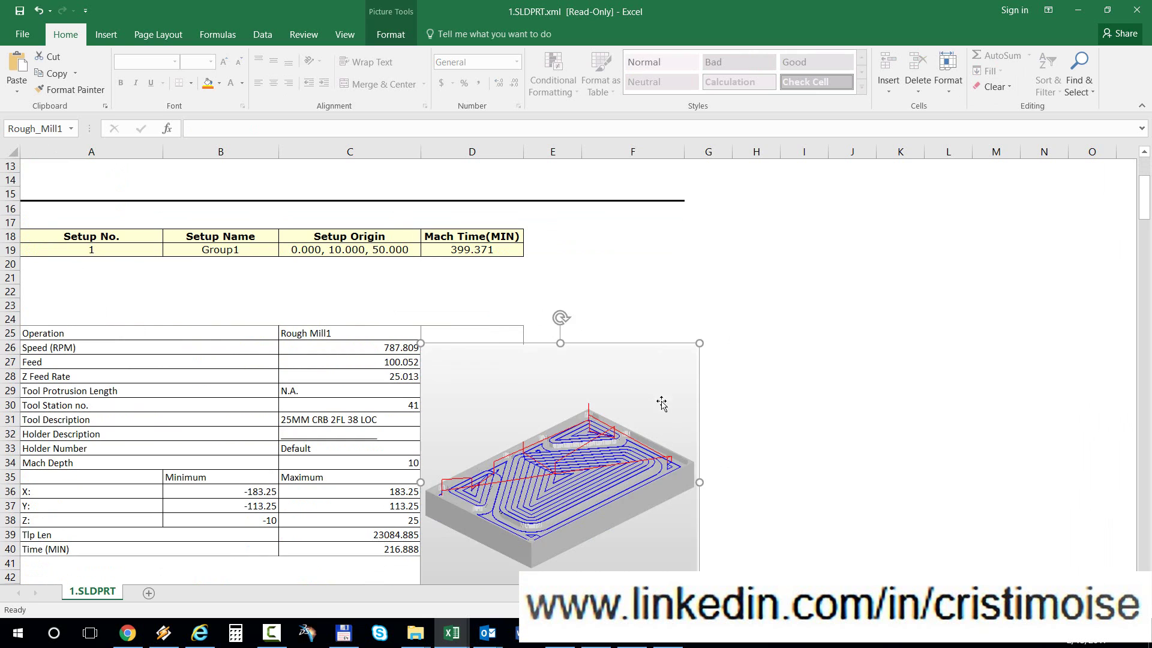
pyautogui.scroll(-8, 660, 396)
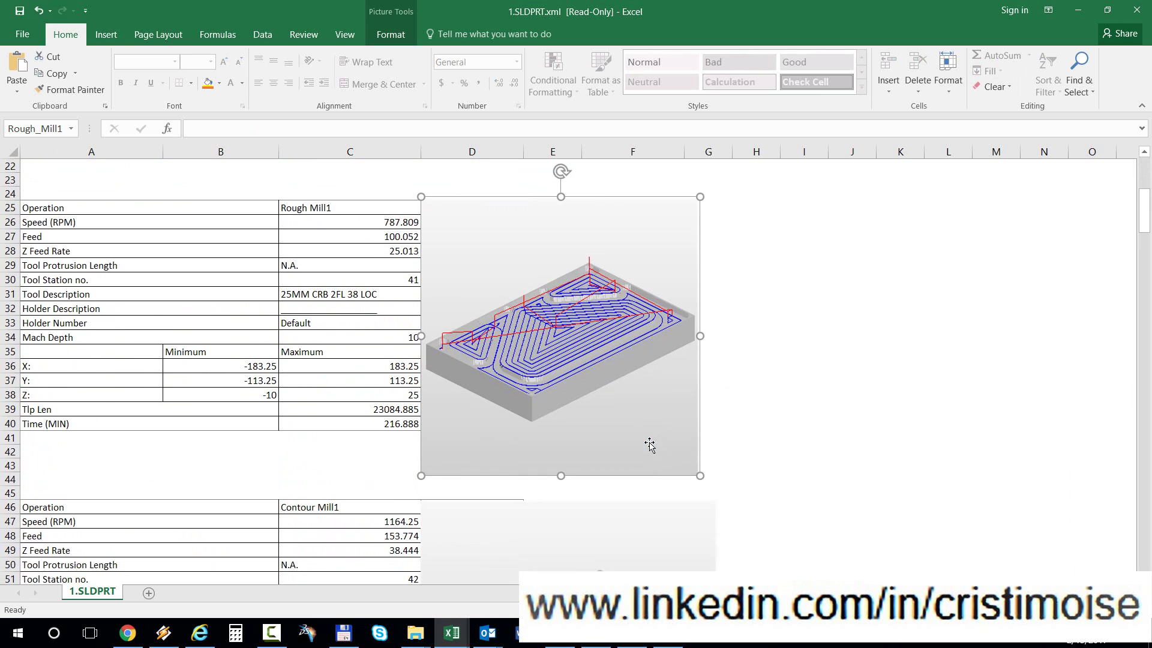
pyautogui.click(637, 420)
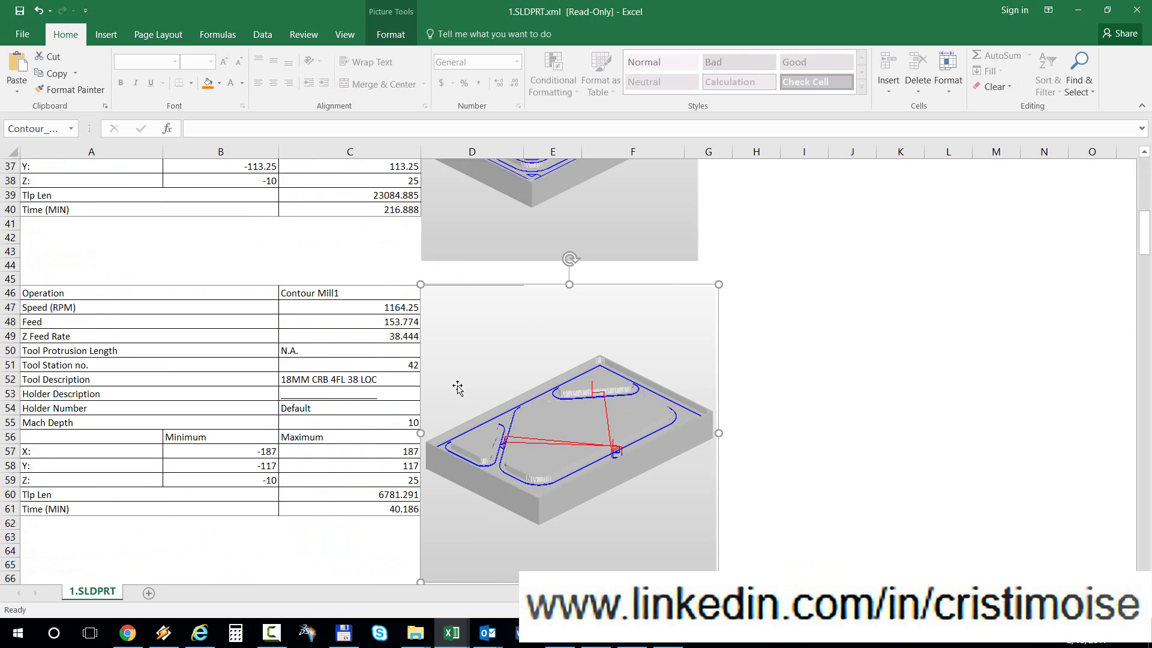
pyautogui.click(396, 372)
pyautogui.scroll(6, 347, 354)
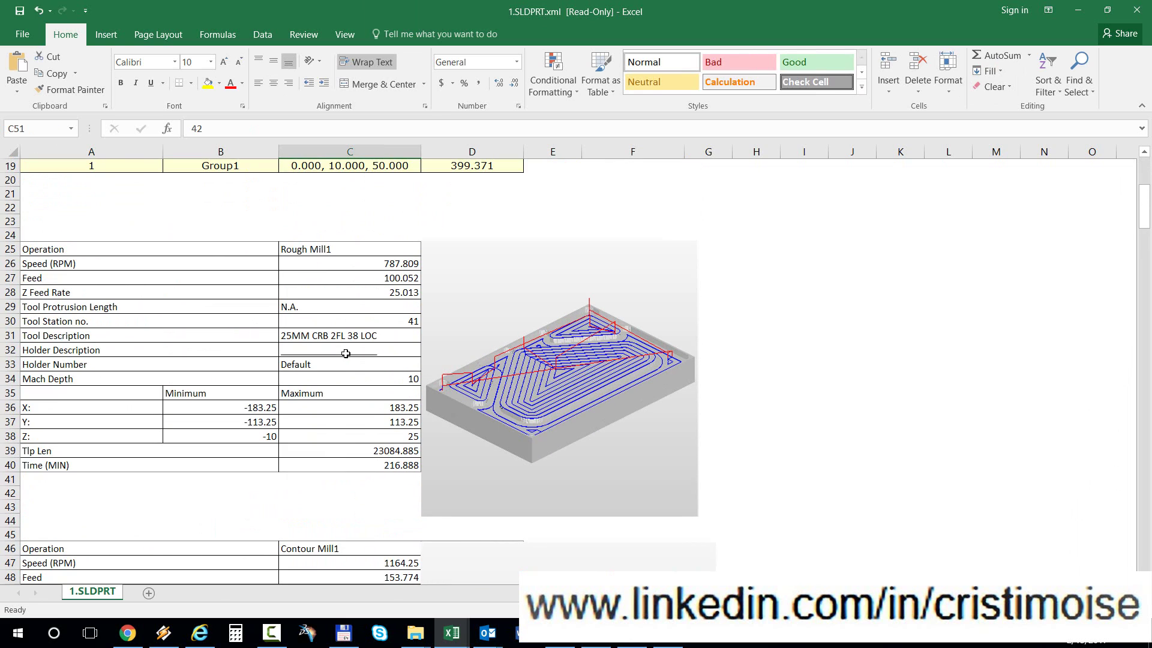
pyautogui.scroll(-1, 347, 354)
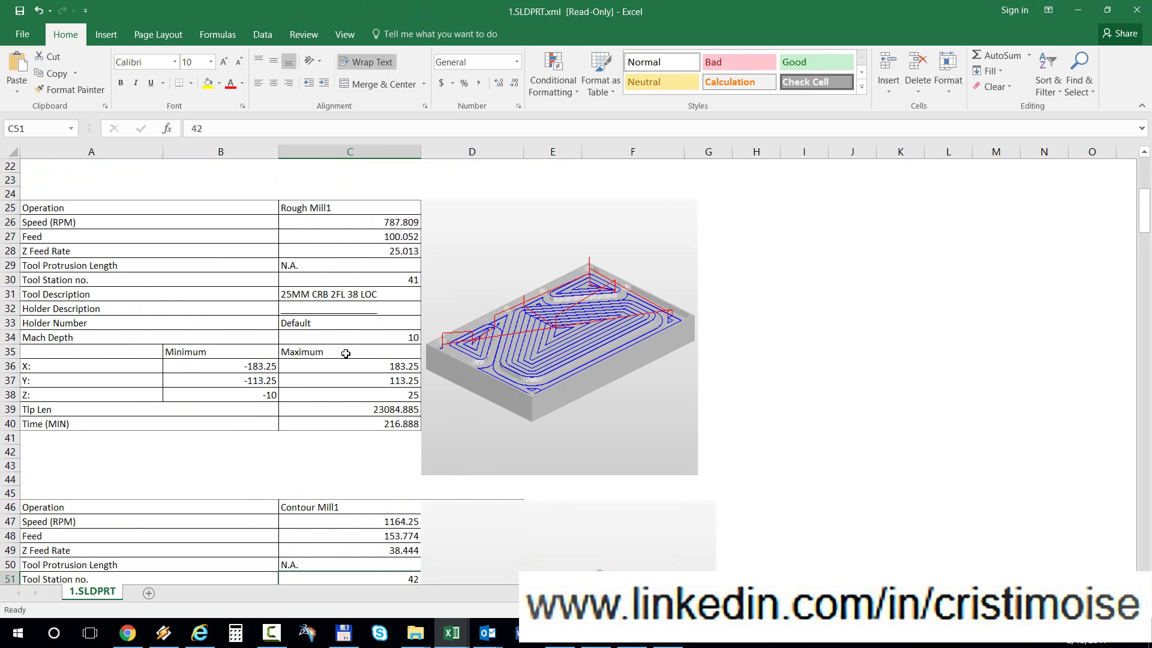